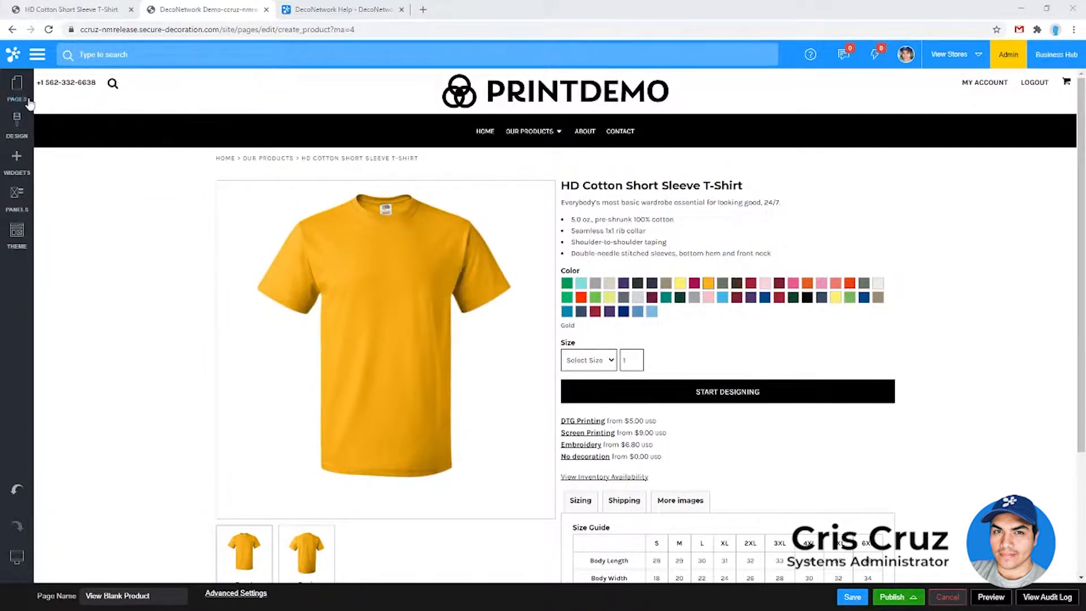
# Open the Home page in the page editor and view the Our Products page in the live storefront before returning to the editor
pyautogui.click(19, 89)
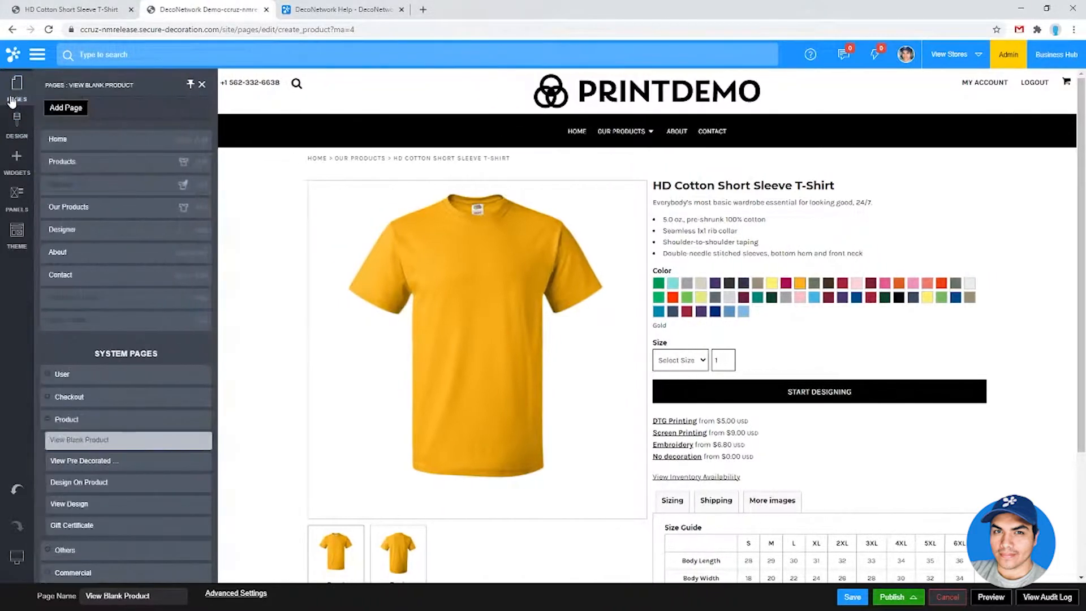
pyautogui.click(57, 143)
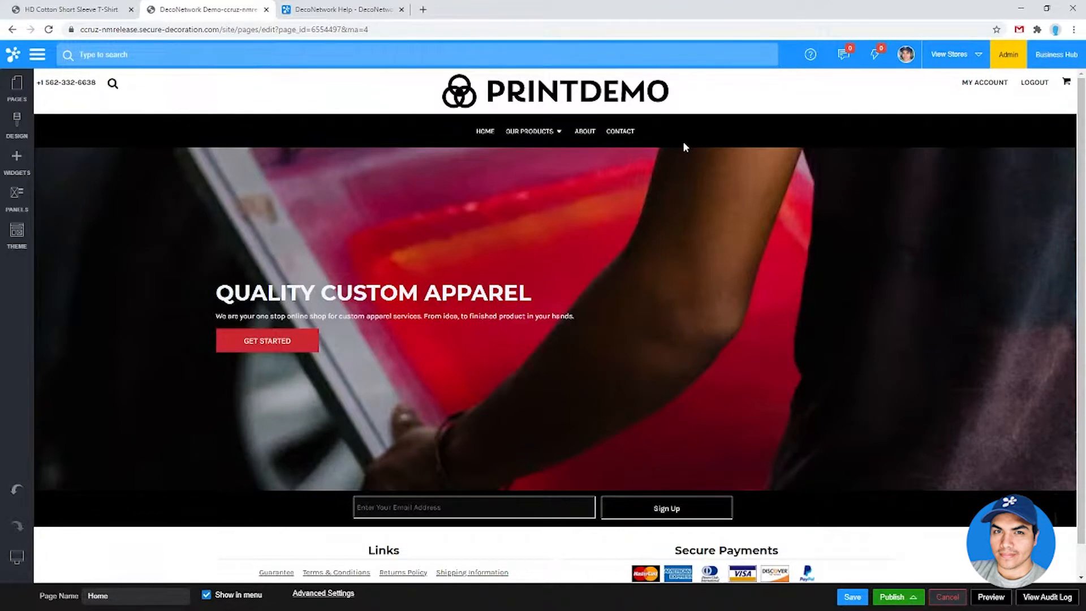
pyautogui.click(72, 6)
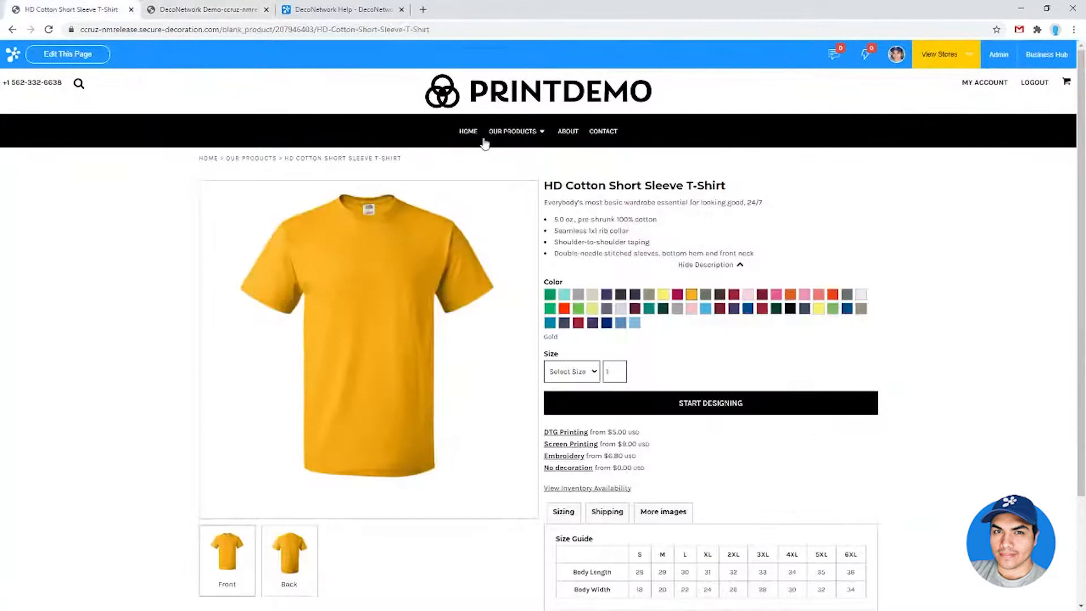
pyautogui.click(514, 132)
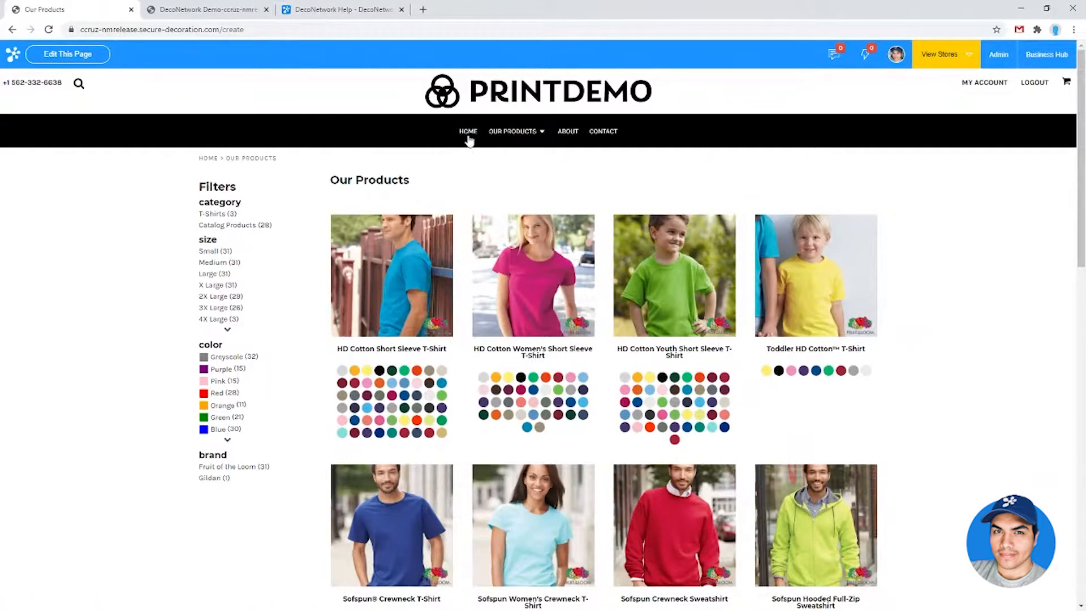
pyautogui.click(228, 10)
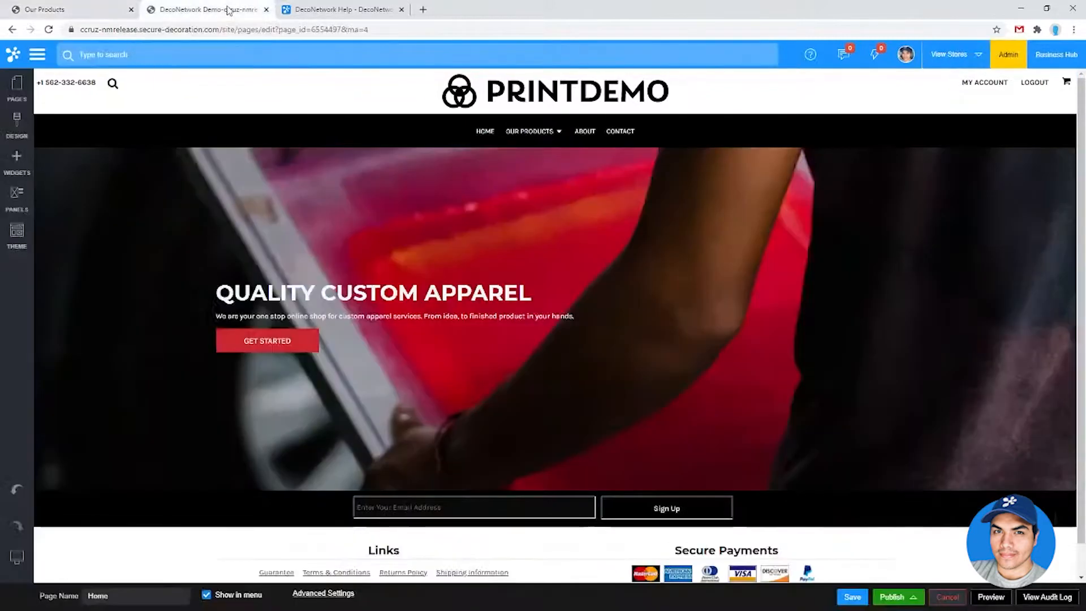
pyautogui.click(138, 7)
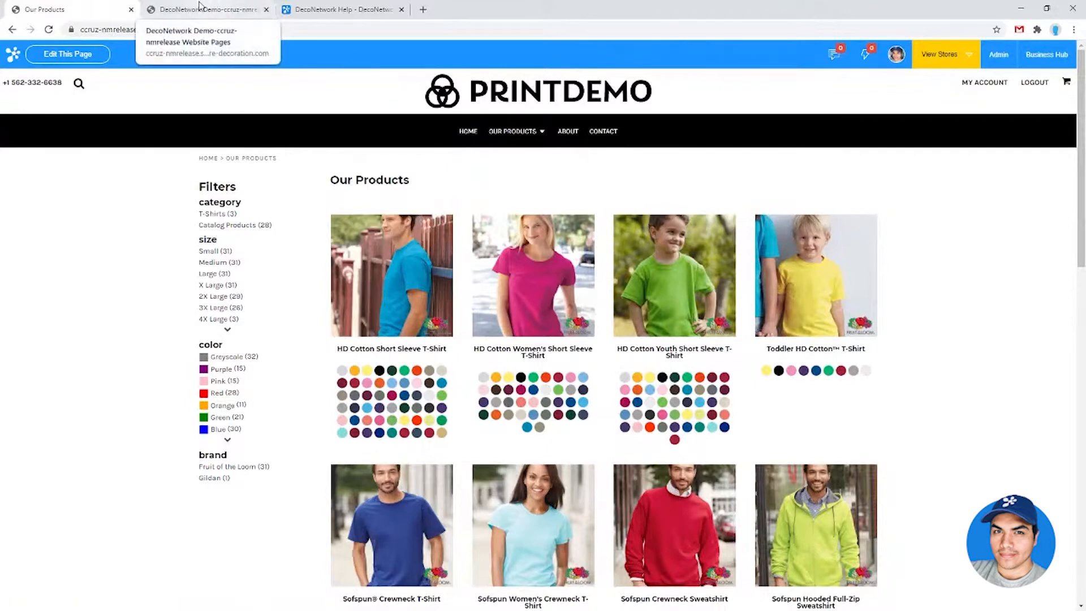
pyautogui.click(169, 7)
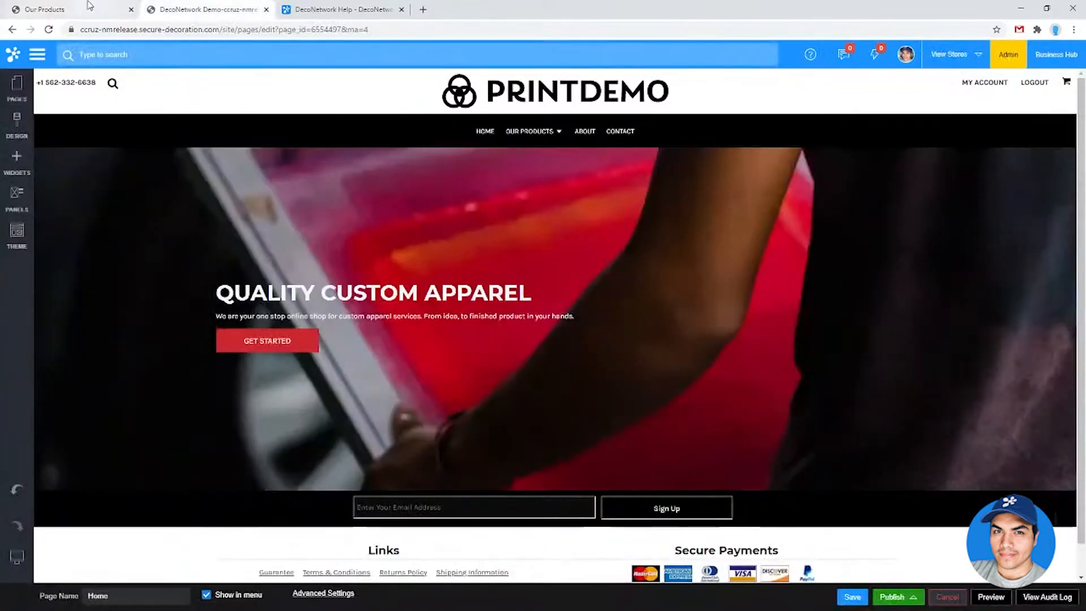
# Add a new website page named TShirts
pyautogui.click(17, 88)
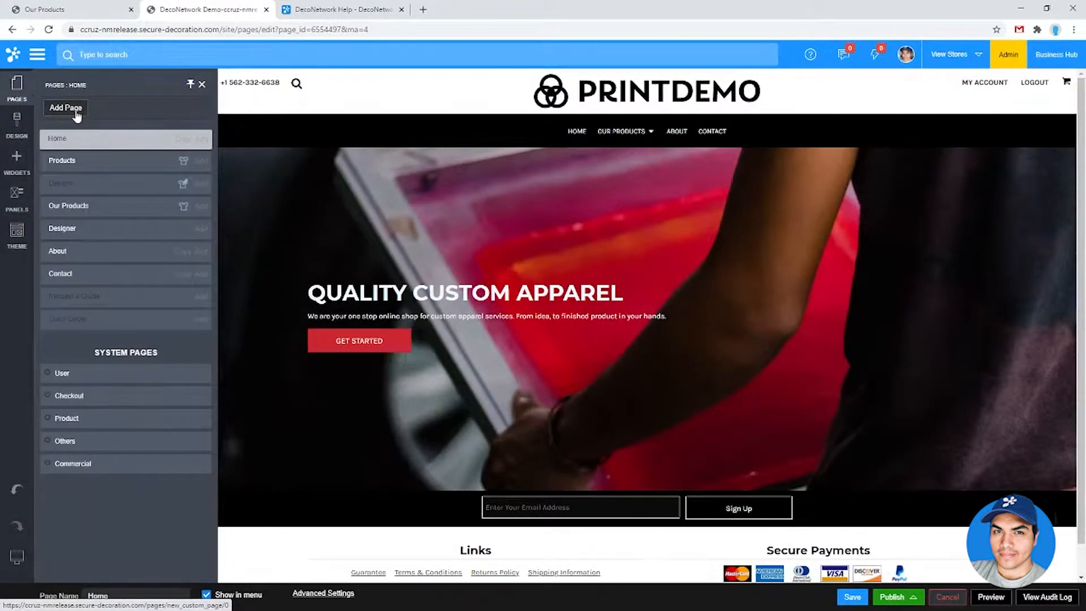
pyautogui.click(75, 110)
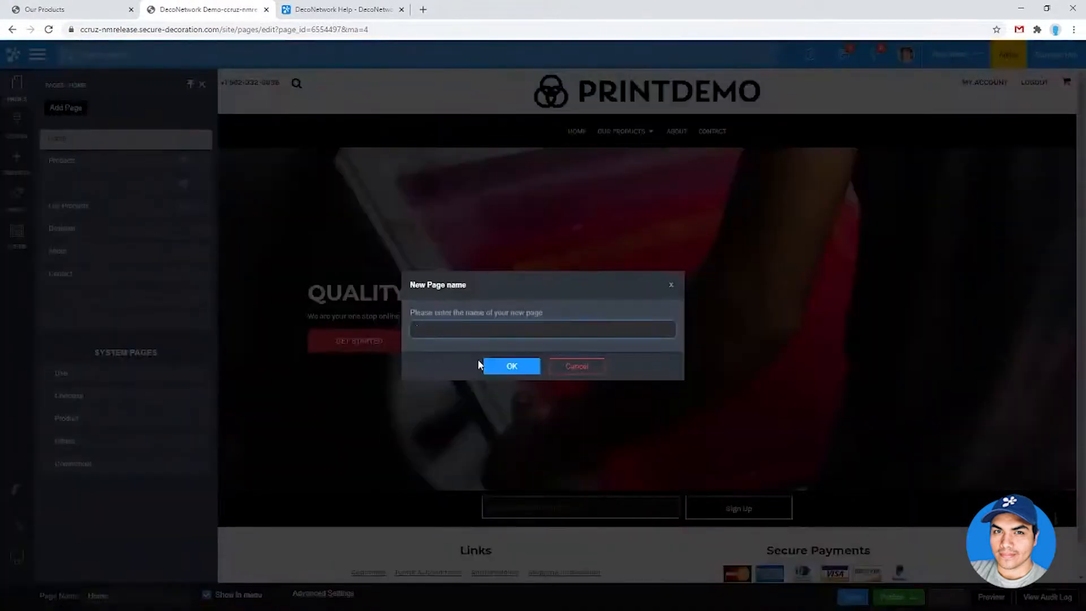
pyautogui.write('TShirts')
pyautogui.click(510, 368)
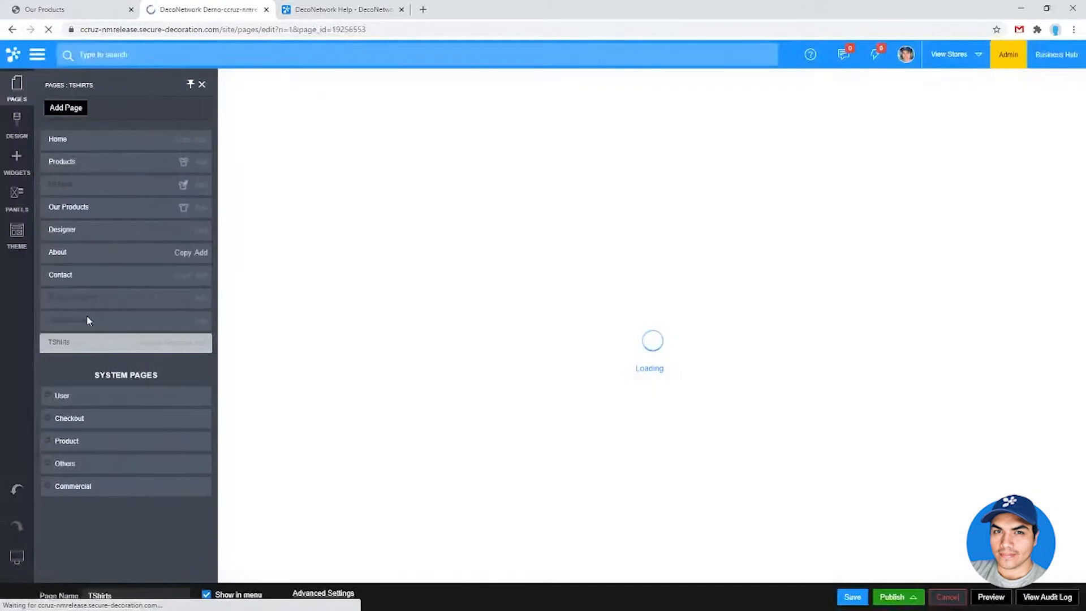
# Place a Blank Product Listing widget in the empty row of the TShirts page and set its category to T-Shirts
pyautogui.click(23, 172)
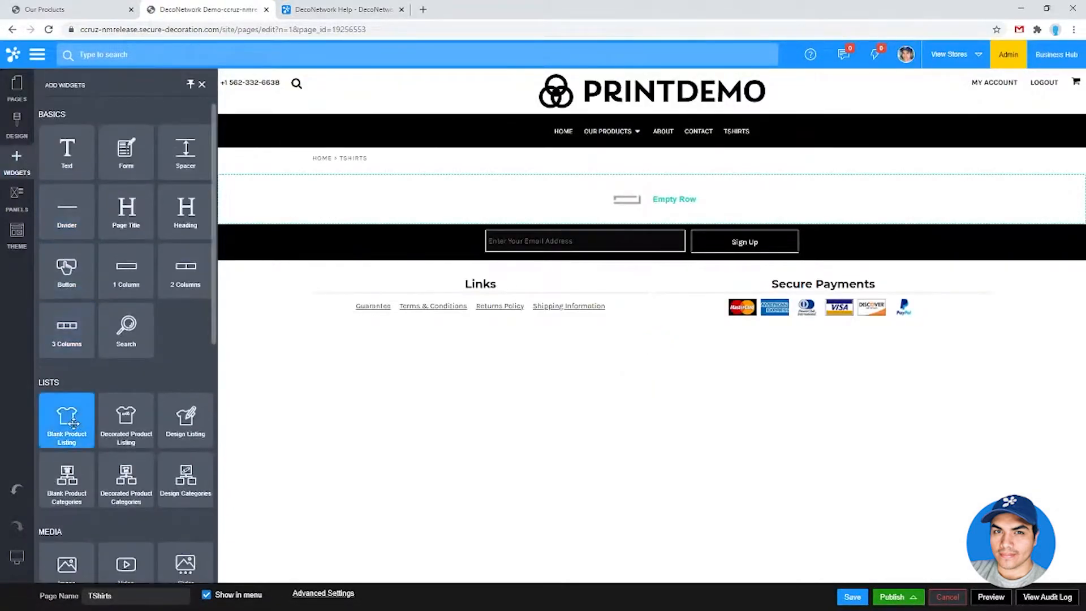
pyautogui.moveTo(68, 421)
pyautogui.mouseDown()
pyautogui.moveTo(121, 383)
pyautogui.moveTo(527, 228)
pyautogui.moveTo(571, 196)
pyautogui.moveTo(526, 238)
pyautogui.mouseUp()
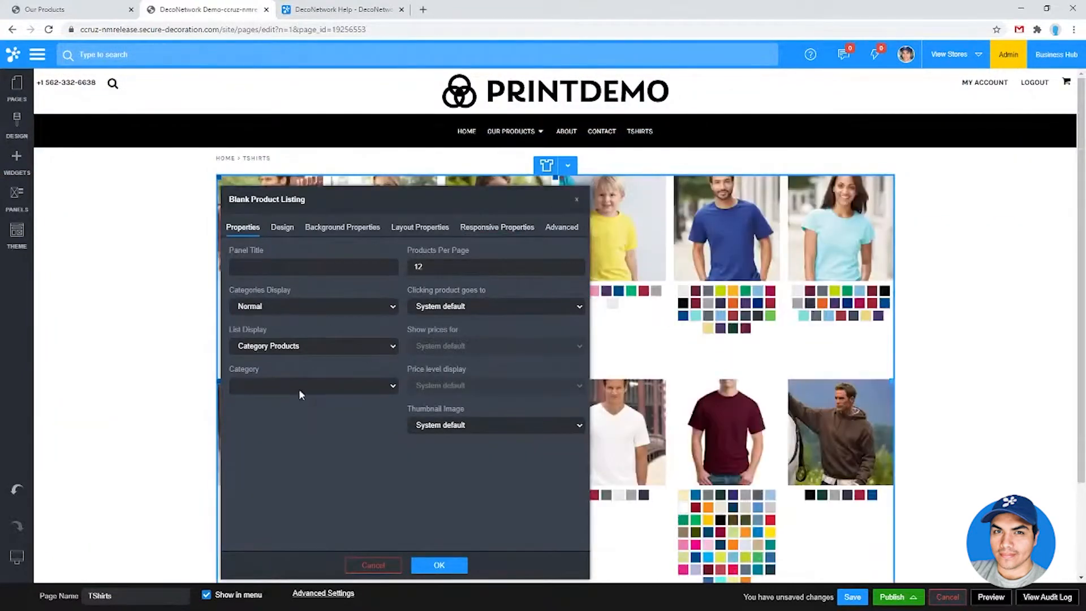
pyautogui.click(299, 390)
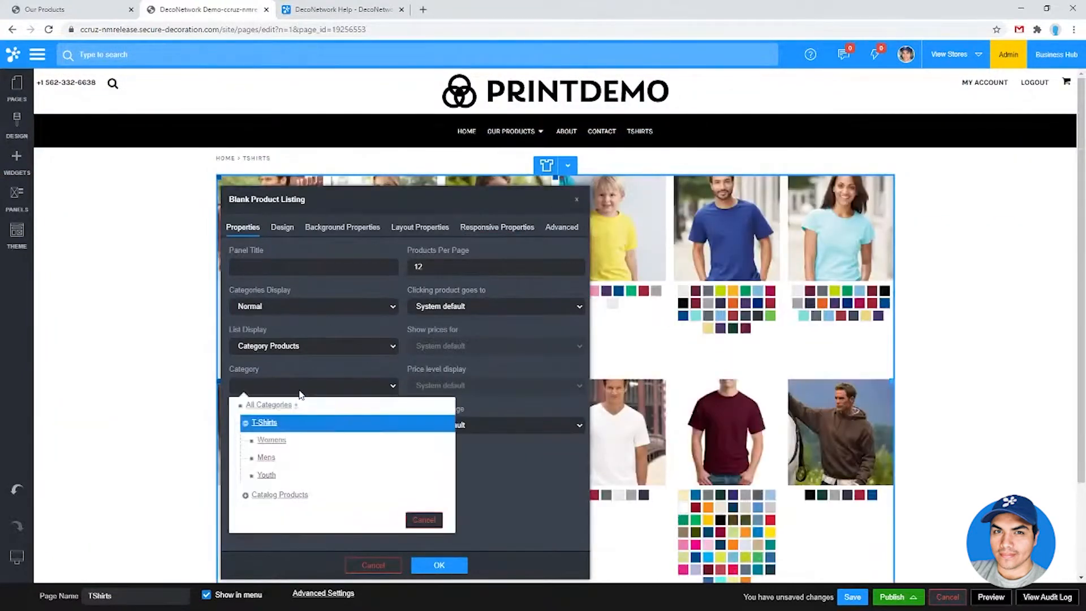
pyautogui.click(268, 425)
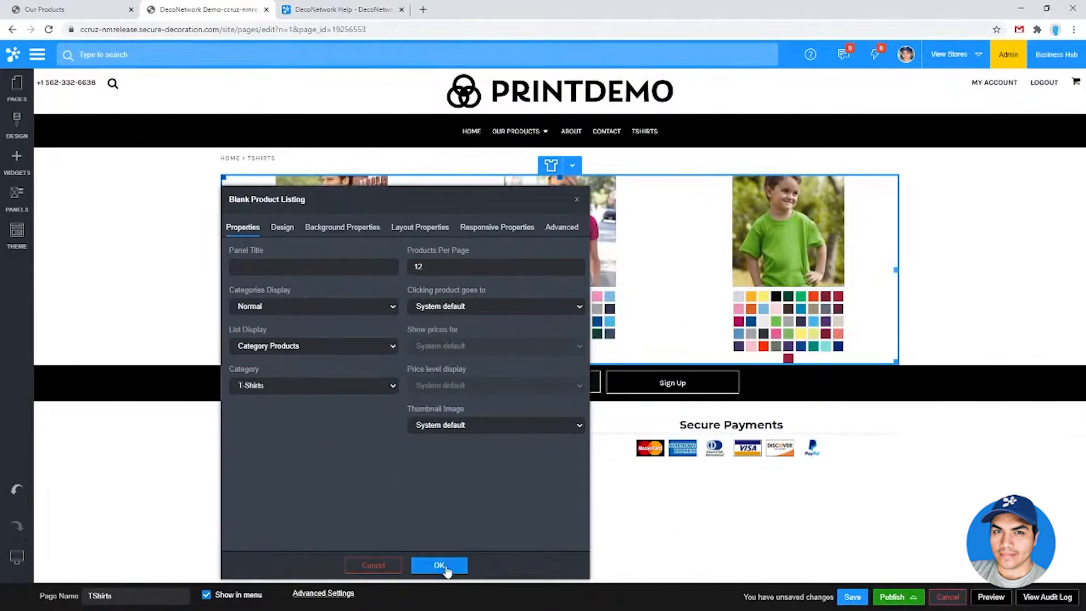
pyautogui.click(445, 566)
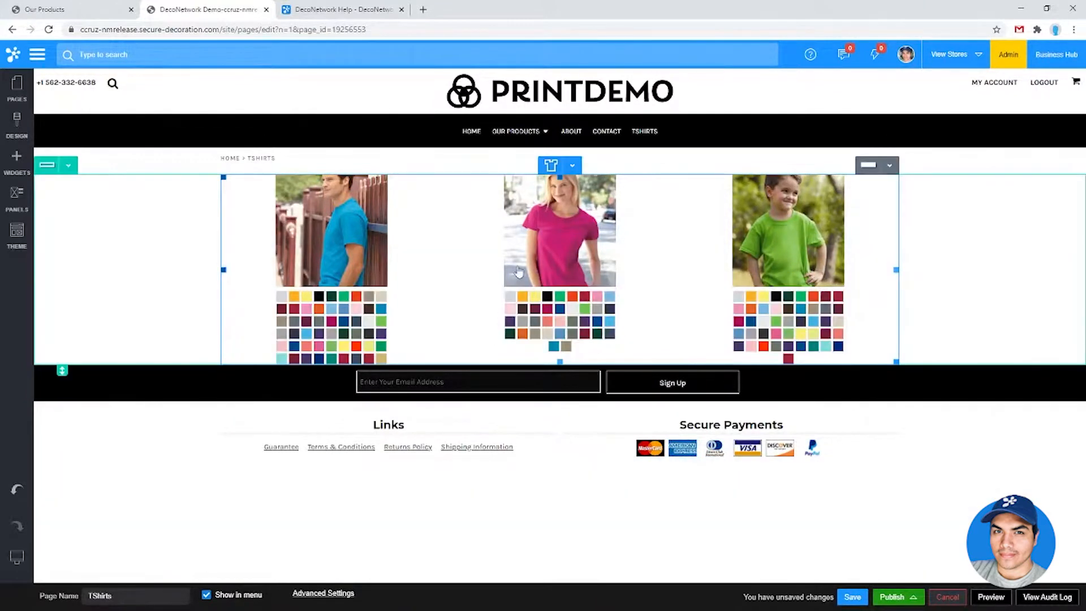
# Set the product name display to Show Below in the design settings of the TShirts page's product listing
pyautogui.click(570, 294)
pyautogui.click(62, 215)
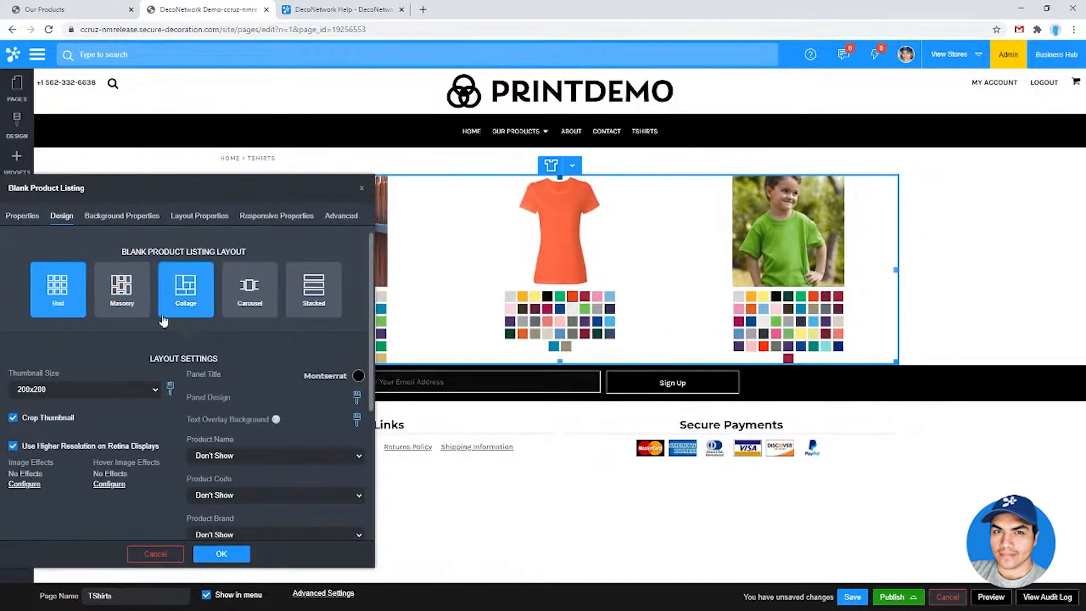
pyautogui.scroll(-2, 246, 452)
pyautogui.click(243, 343)
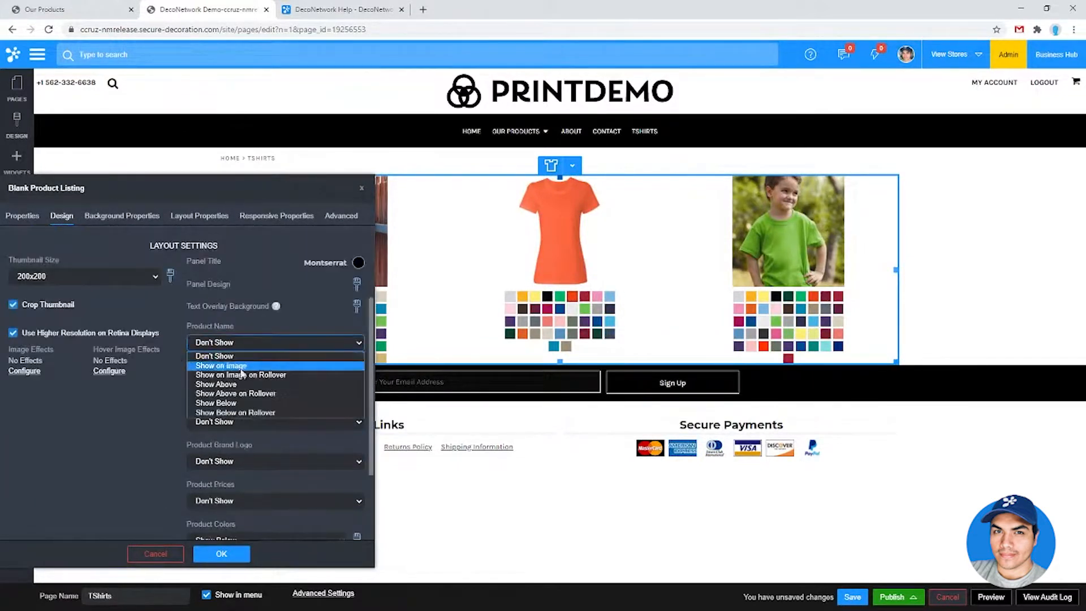
pyautogui.click(243, 402)
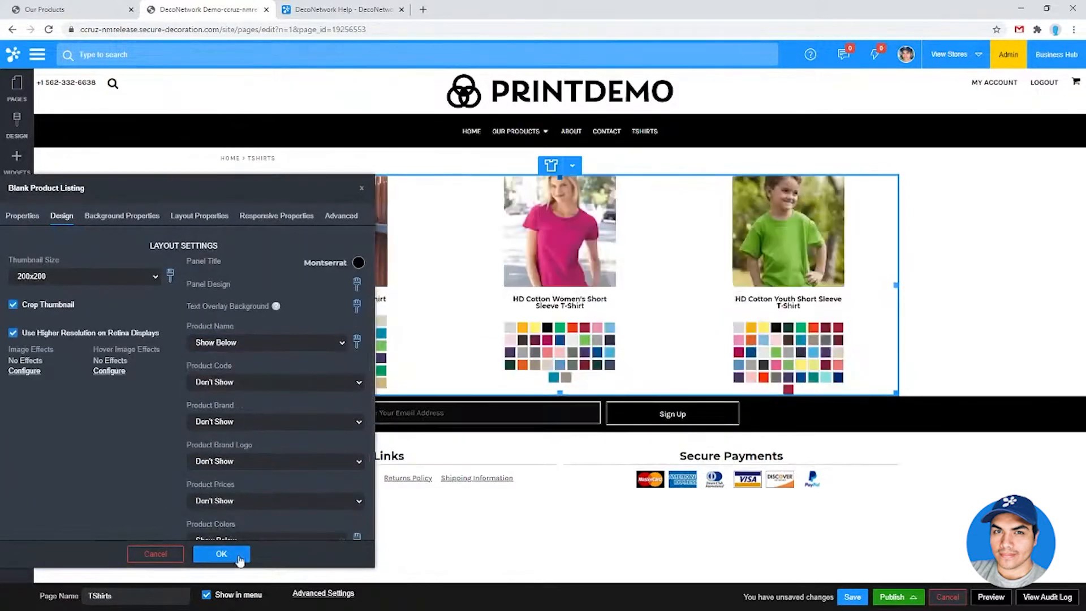
pyautogui.click(221, 554)
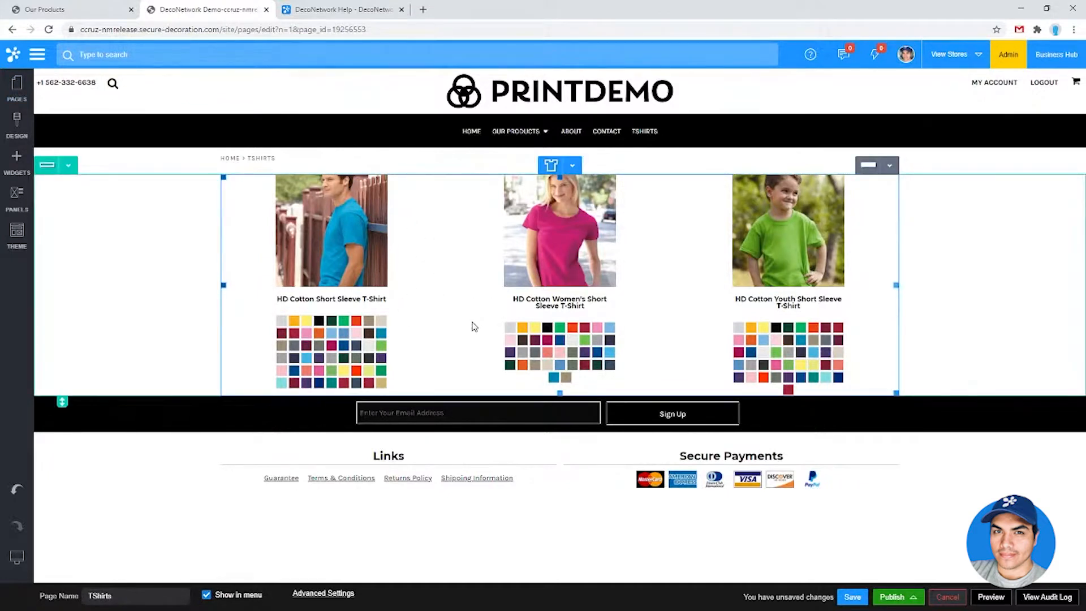
# Filter the storefront's Our Products page by the T-Shirts category and copy the URL part /create?category=6090893
pyautogui.click(63, 8)
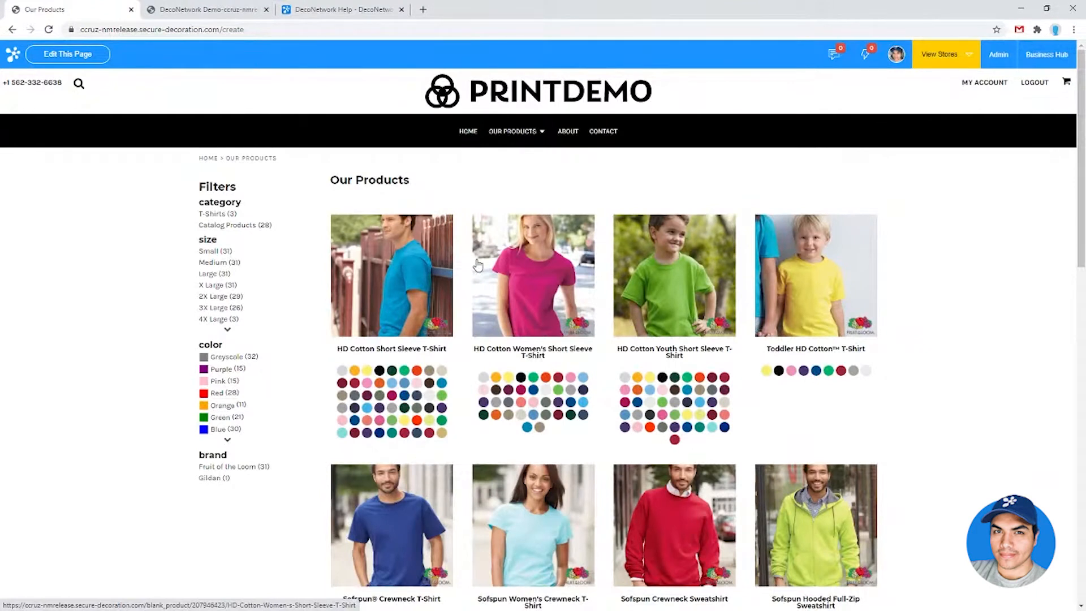
pyautogui.click(220, 215)
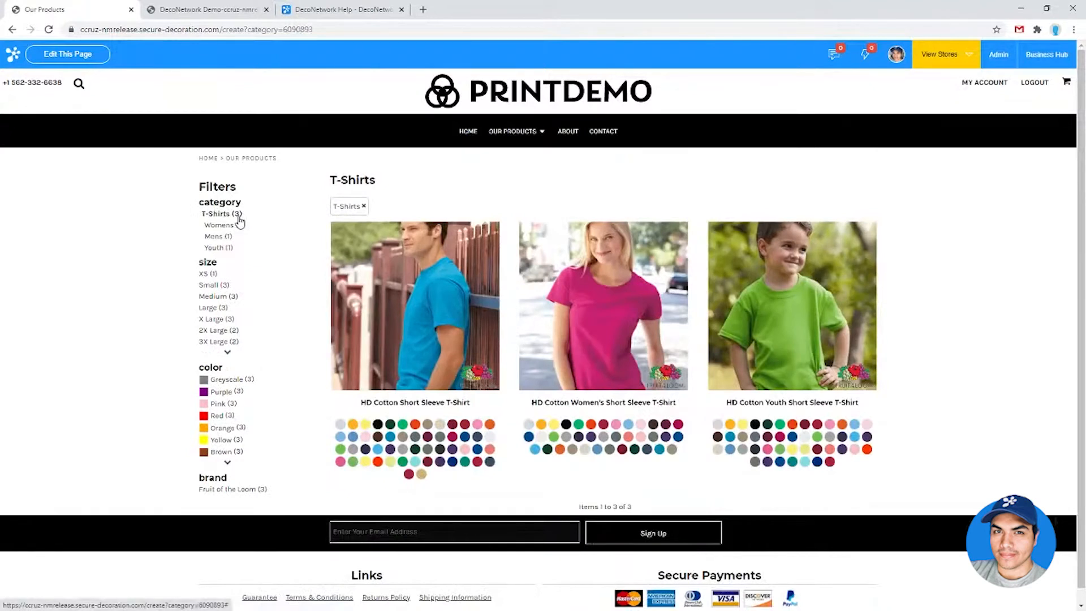
pyautogui.moveTo(222, 29); pyautogui.dragTo(340, 29)
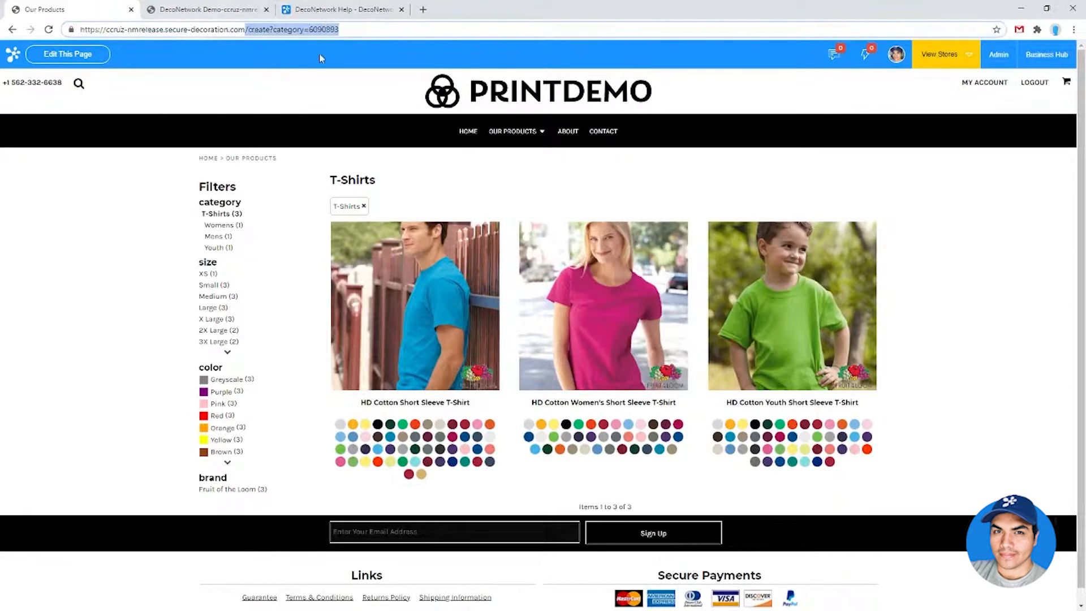
pyautogui.rightClick(264, 31)
pyautogui.click(292, 91)
# In the editor, set the TShirts page status to Link to external site with the copied path /create?category=6090893
pyautogui.click(218, 9)
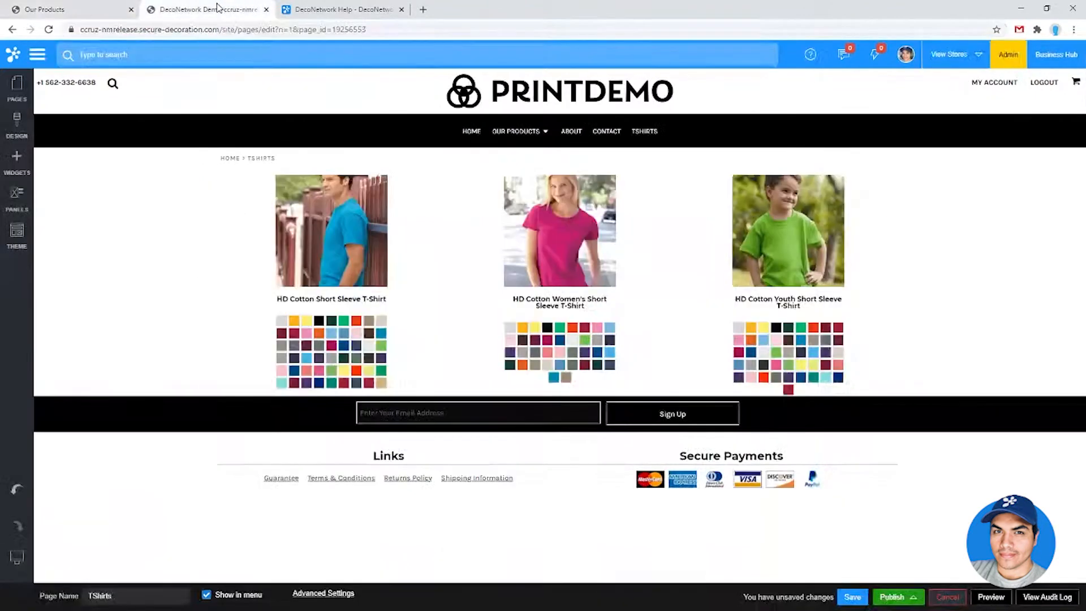
pyautogui.click(17, 92)
pyautogui.click(323, 593)
pyautogui.click(445, 236)
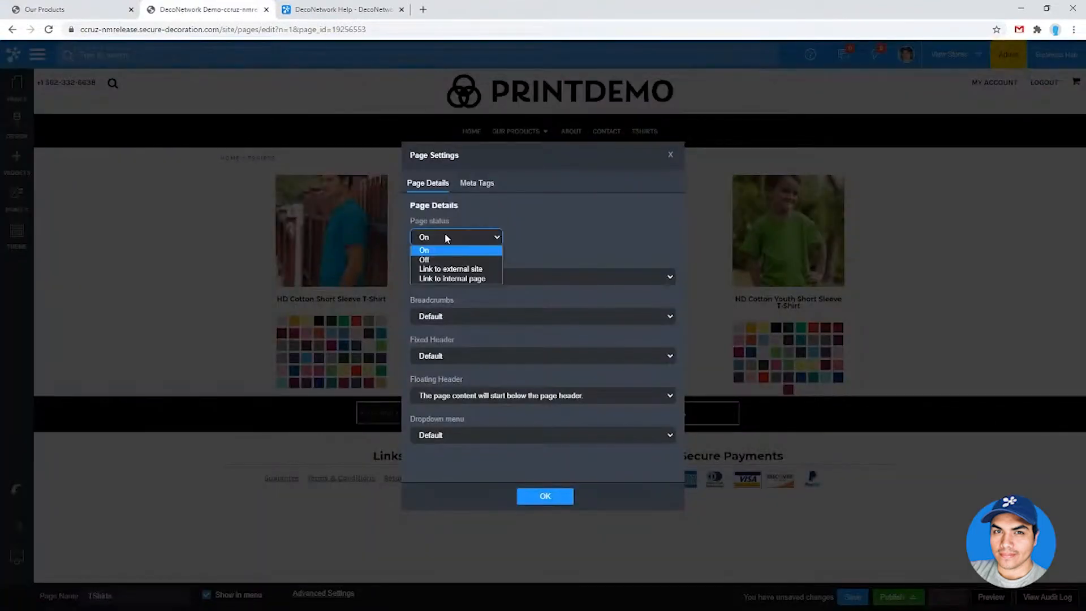
pyautogui.click(463, 269)
pyautogui.click(537, 325)
pyautogui.hotkey('ctrl', 'v')
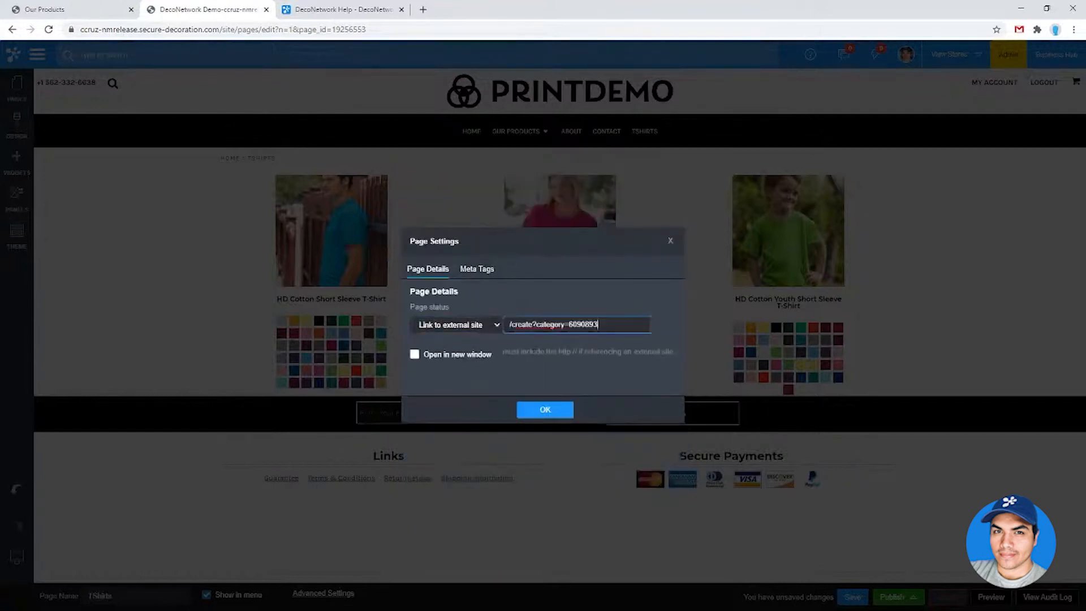
pyautogui.click(545, 415)
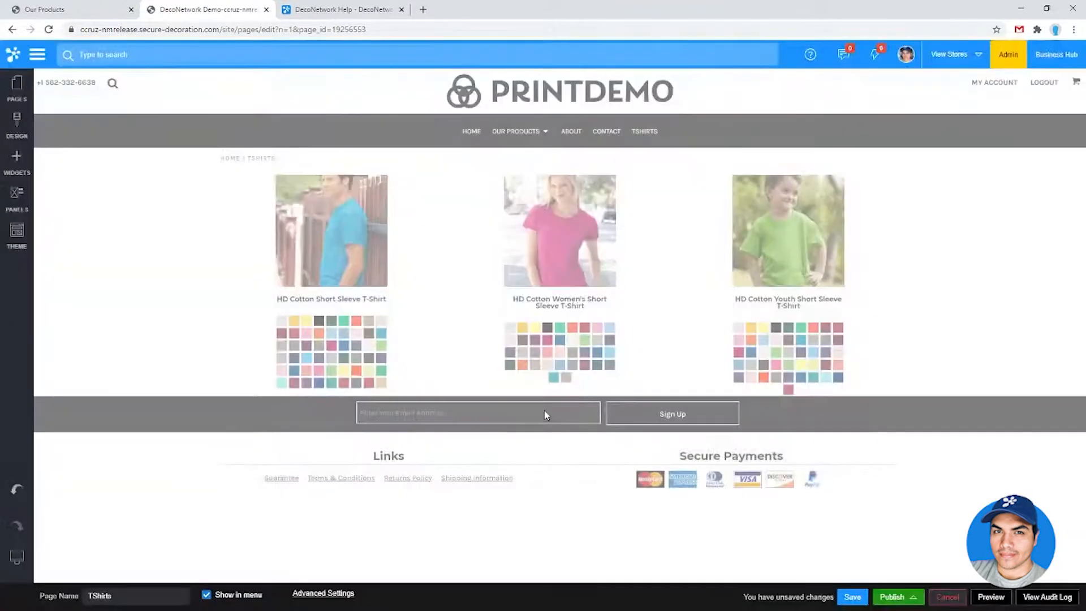
# Reopen the TShirts page settings and change the page status to Link to internal page
pyautogui.click(342, 594)
pyautogui.moveTo(603, 322); pyautogui.dragTo(480, 310)
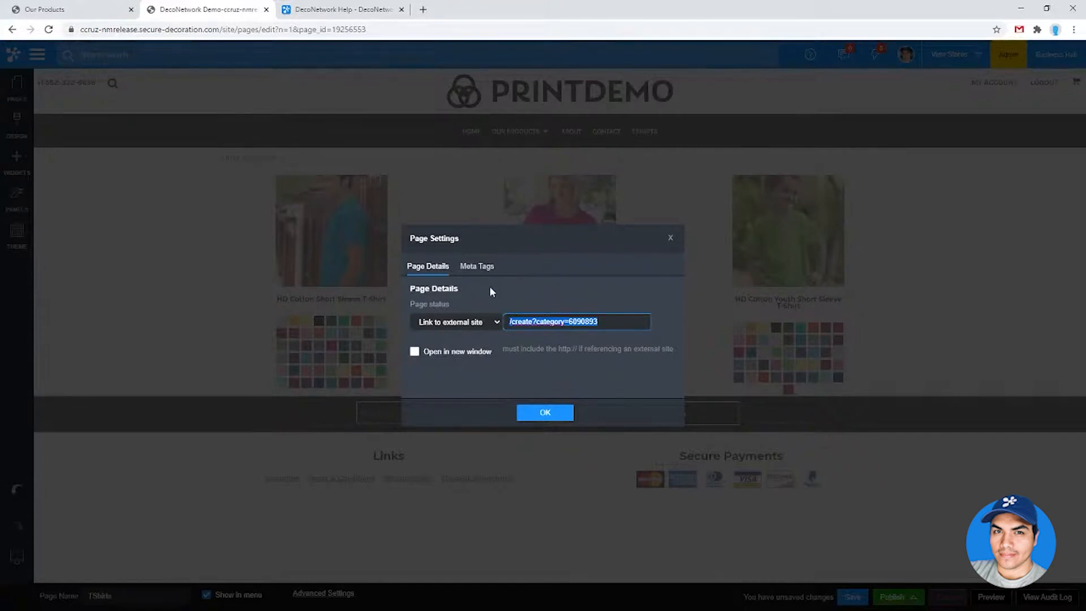
pyautogui.click(463, 320)
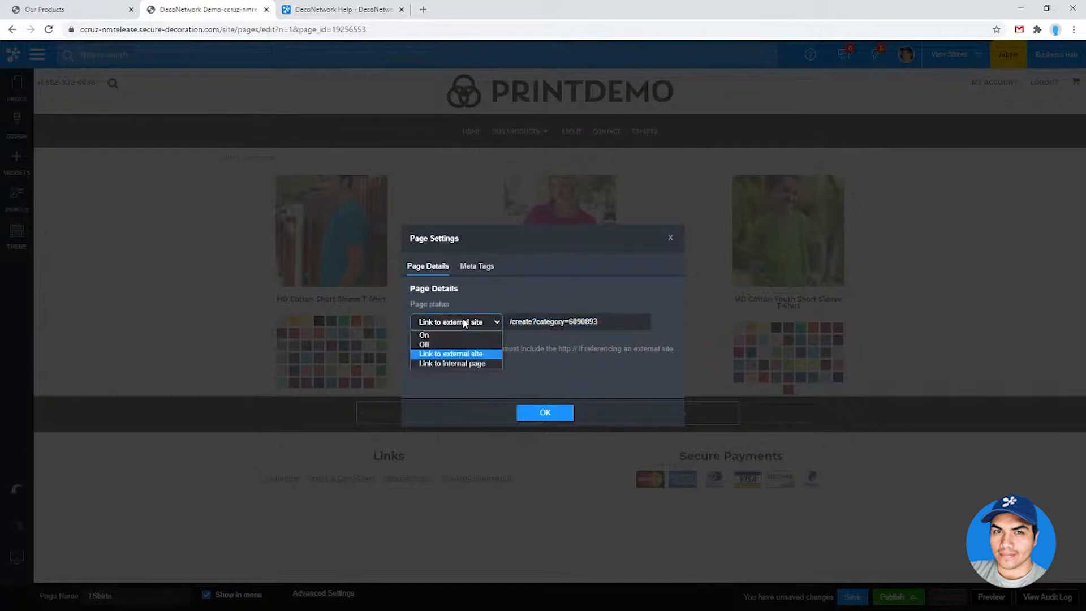
pyautogui.click(463, 364)
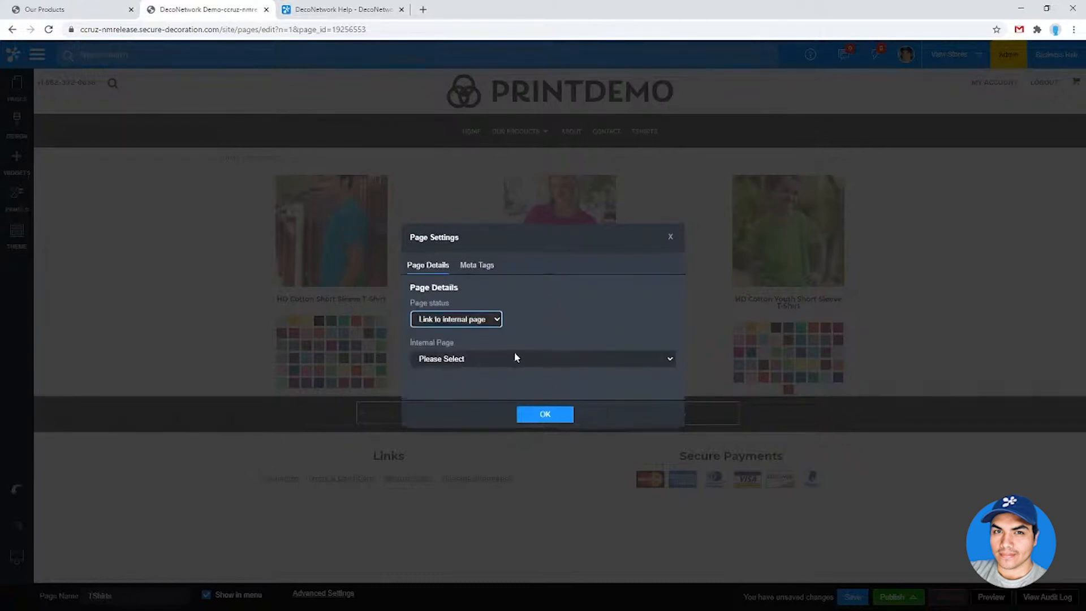
pyautogui.click(582, 315)
# Try Products as the linked internal page and check its category options
pyautogui.click(479, 358)
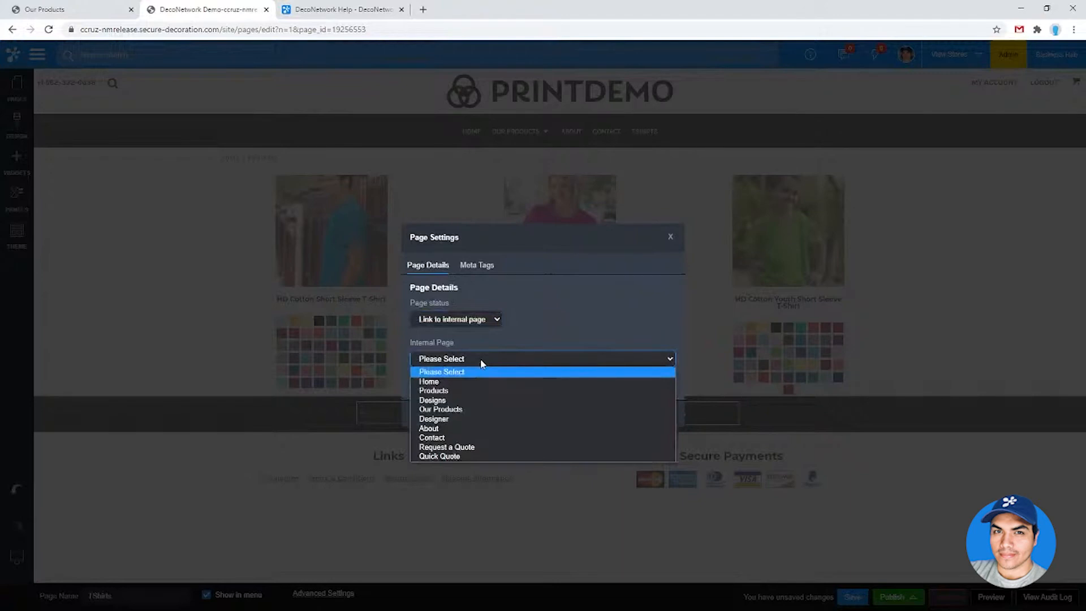
pyautogui.click(460, 390)
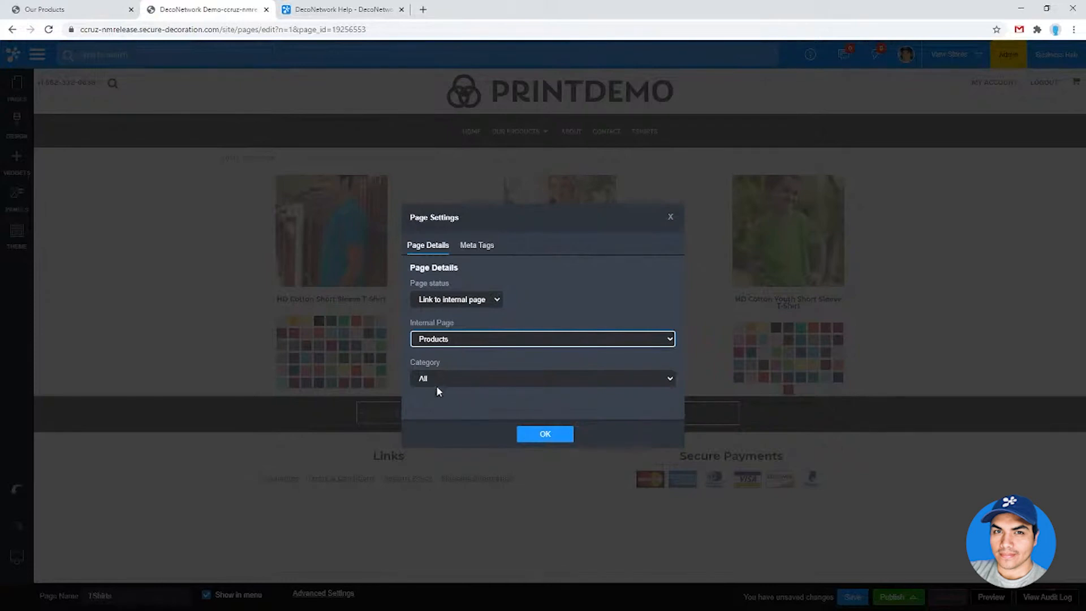
pyautogui.click(458, 379)
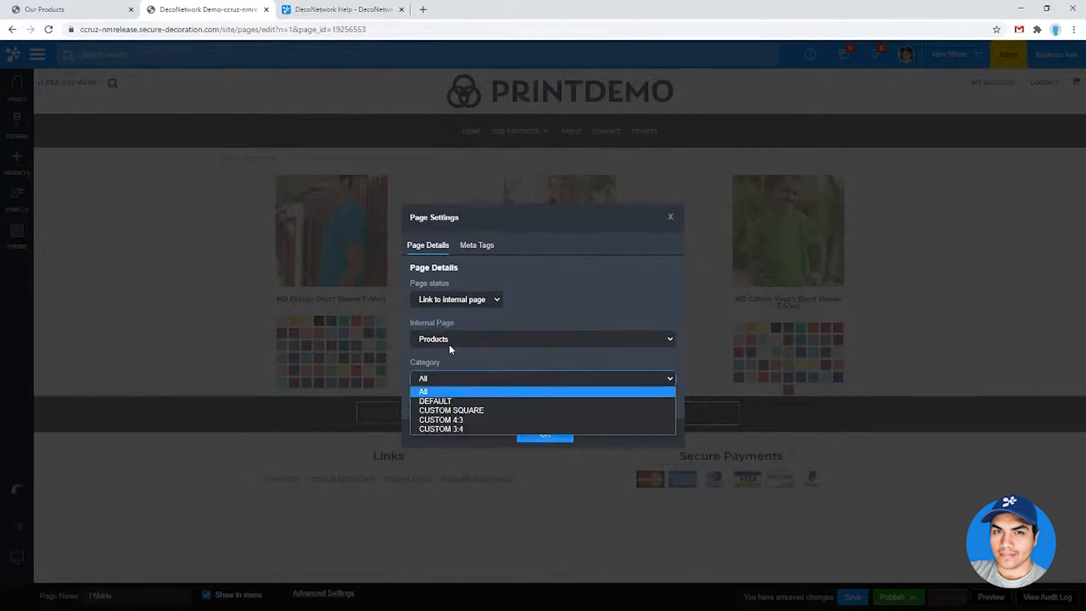
# Set the linked internal page to Our Products with the T-Shirts category and apply the page settings
pyautogui.click(451, 342)
pyautogui.click(452, 341)
pyautogui.click(446, 388)
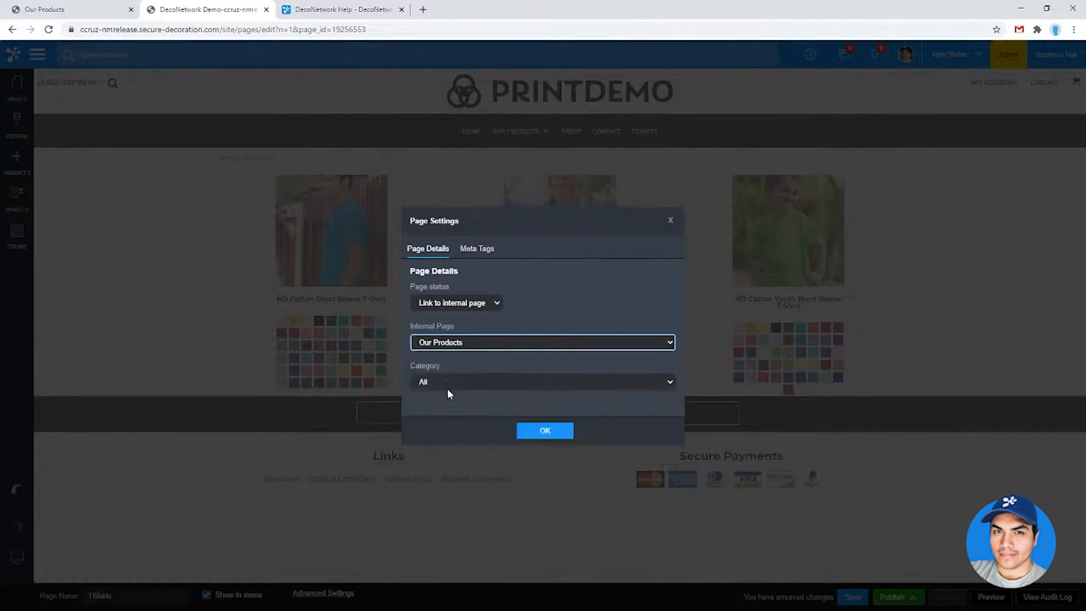
pyautogui.click(447, 388)
pyautogui.click(446, 405)
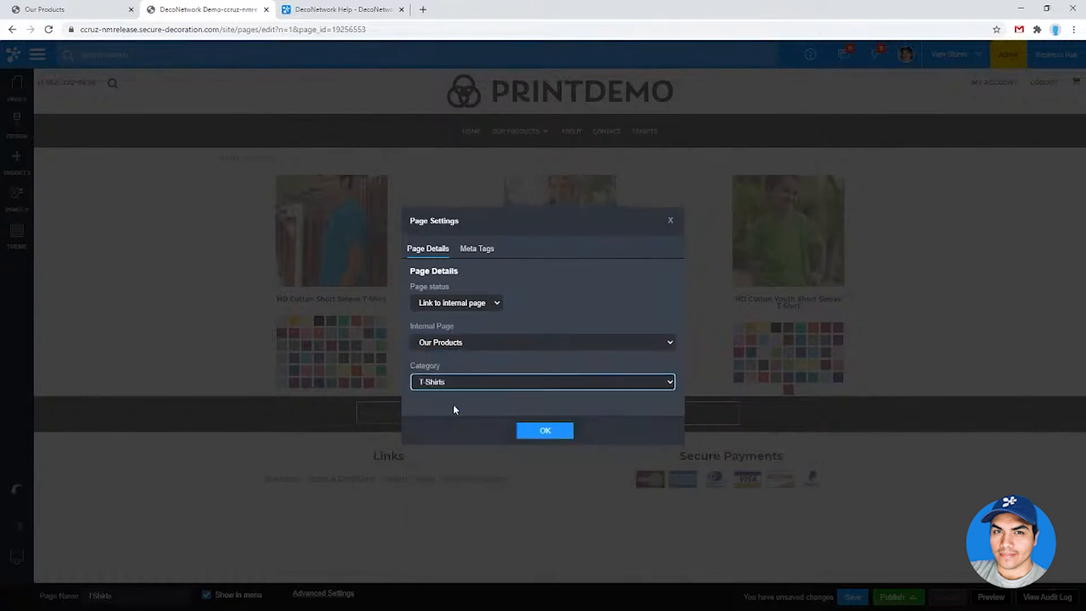
pyautogui.click(544, 431)
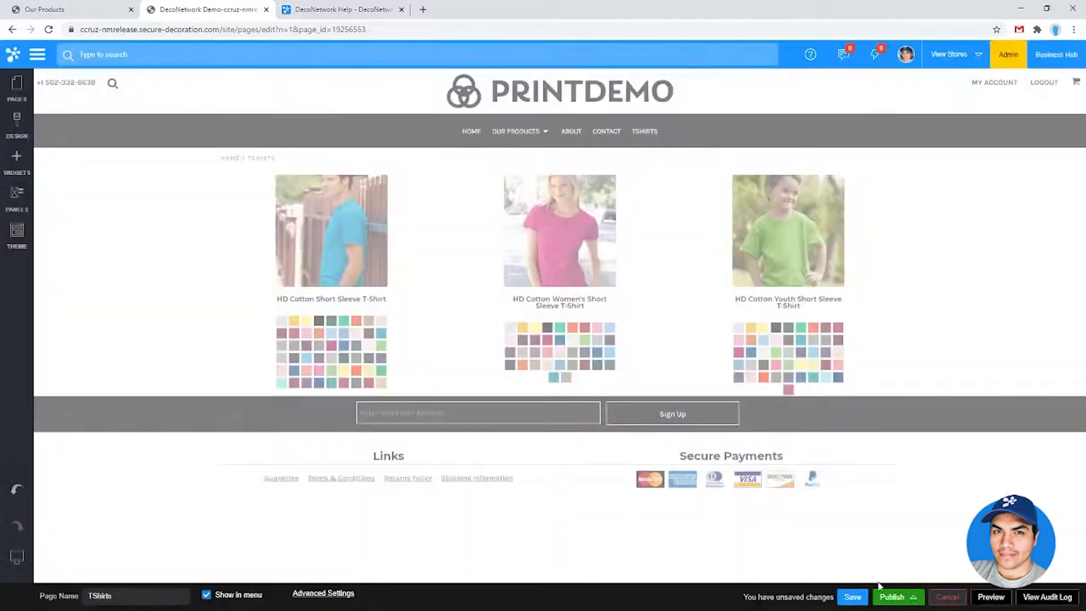
# Save the TShirts page changes and open the PRINTDEMO storefront's home page
pyautogui.click(853, 600)
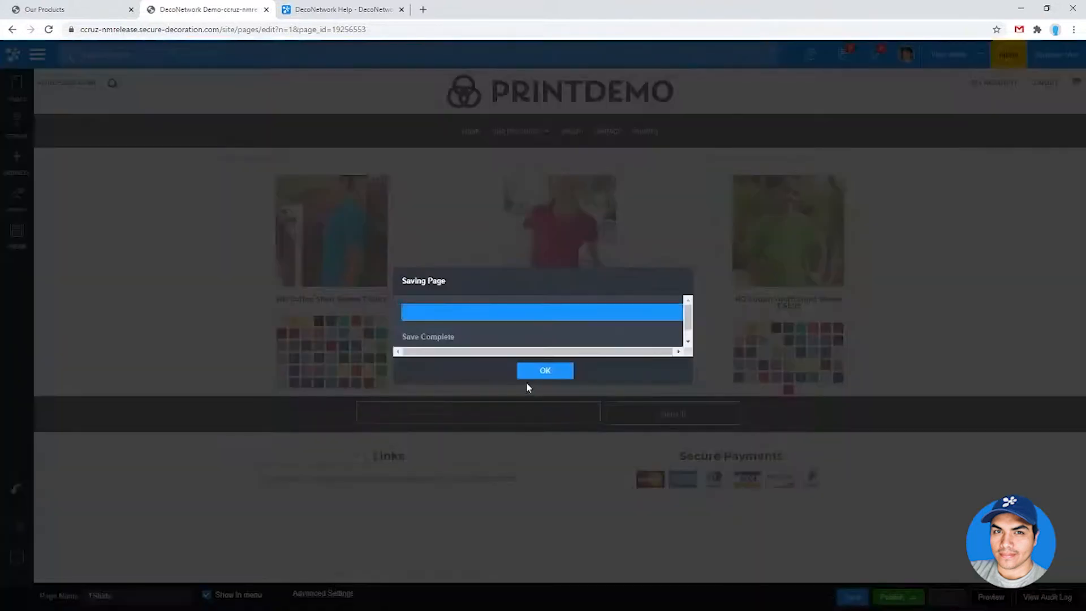
pyautogui.click(529, 371)
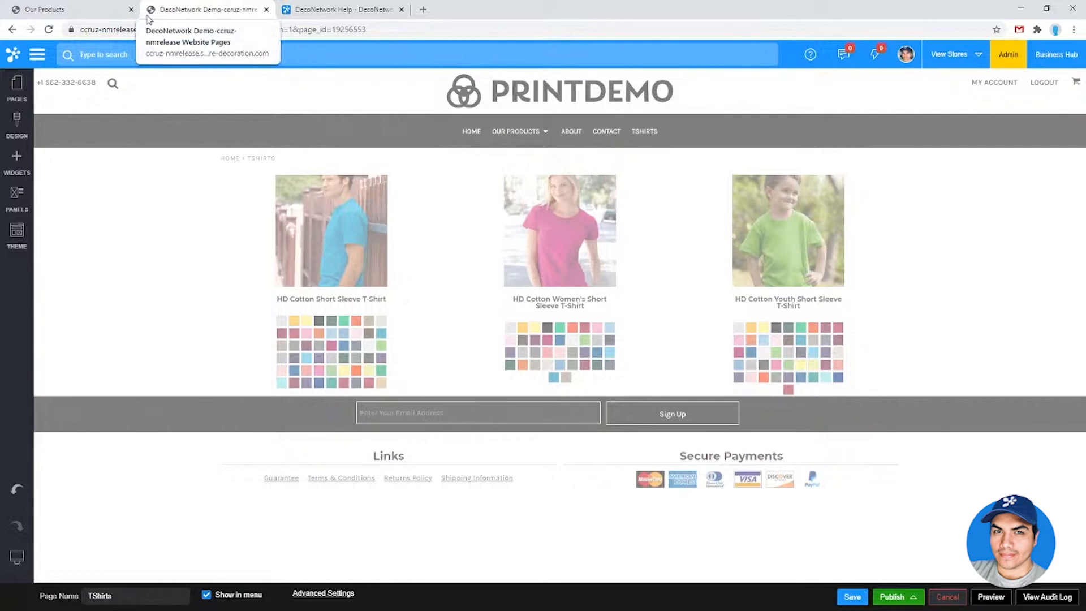
pyautogui.click(74, 9)
pyautogui.click(566, 99)
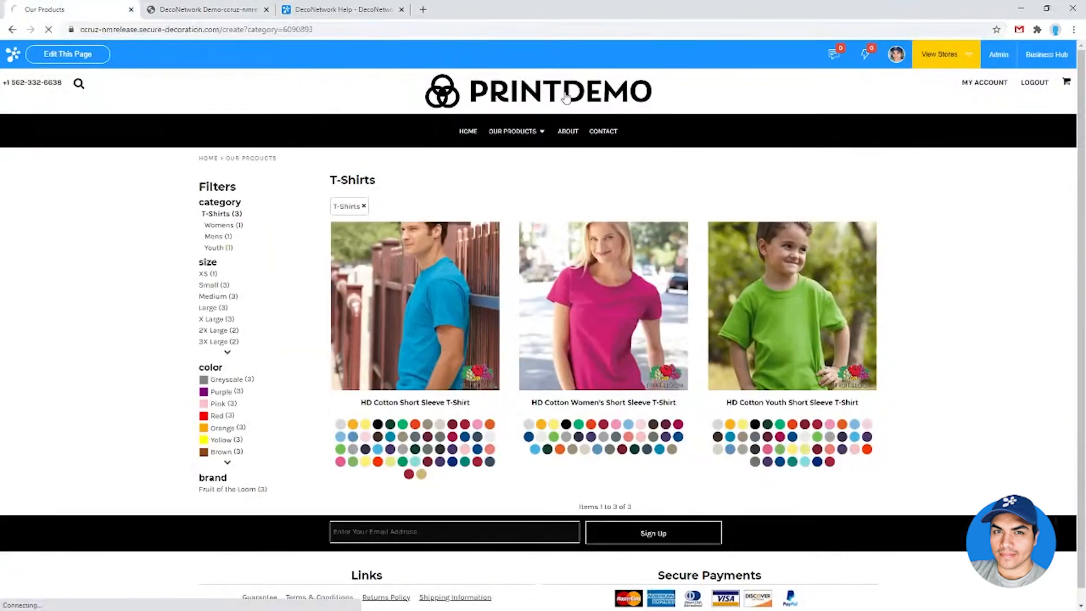
# Return to the TShirts page editor and publish the website
pyautogui.click(249, 8)
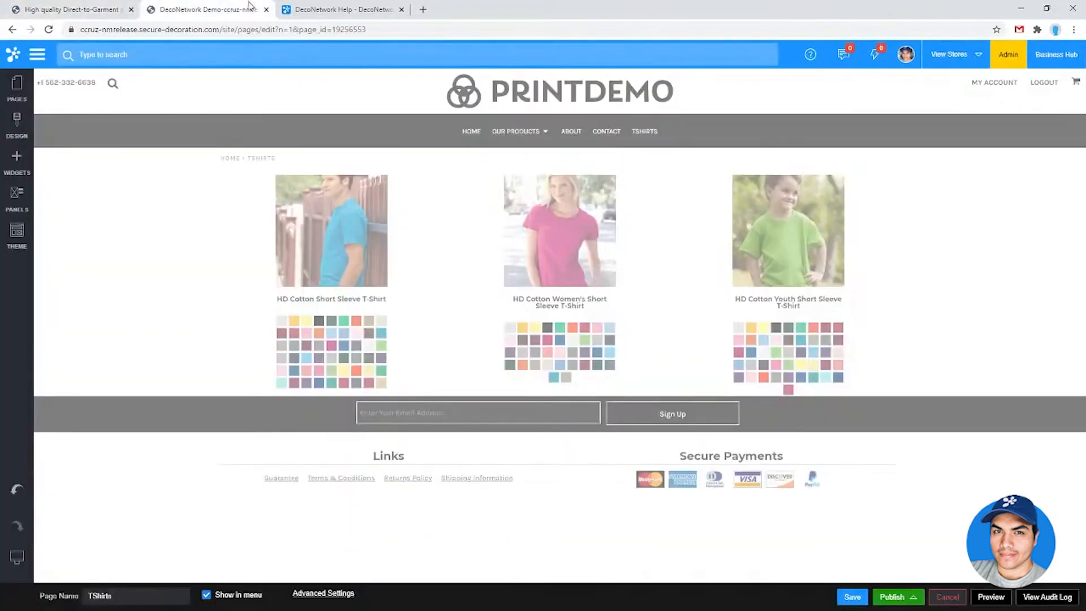
pyautogui.click(890, 595)
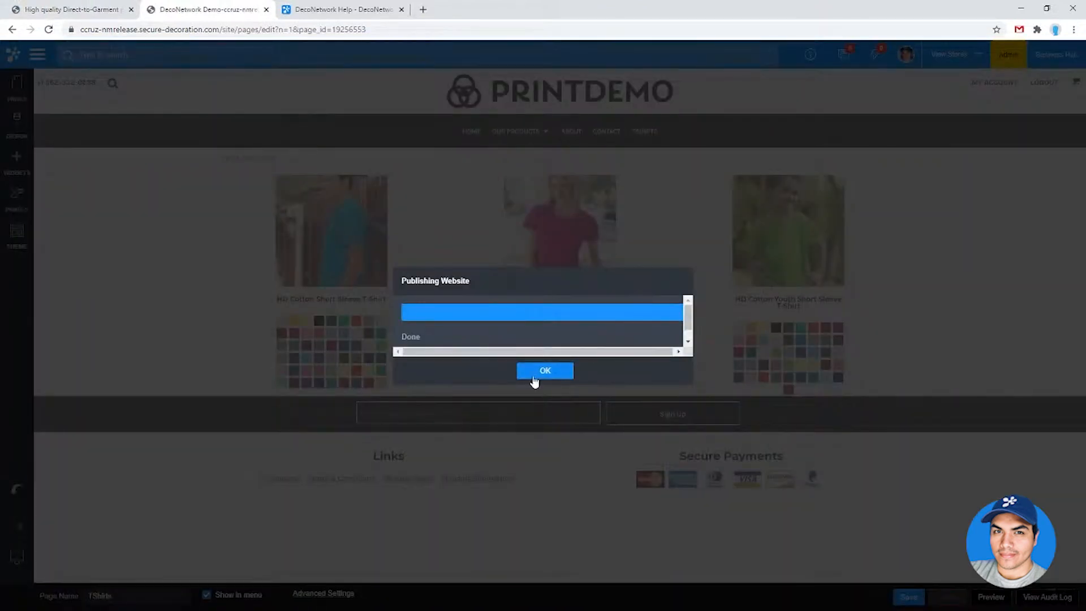
pyautogui.click(536, 374)
# Check the storefront's Our Products submenu and follow the TShirts menu link to test it
pyautogui.click(84, 9)
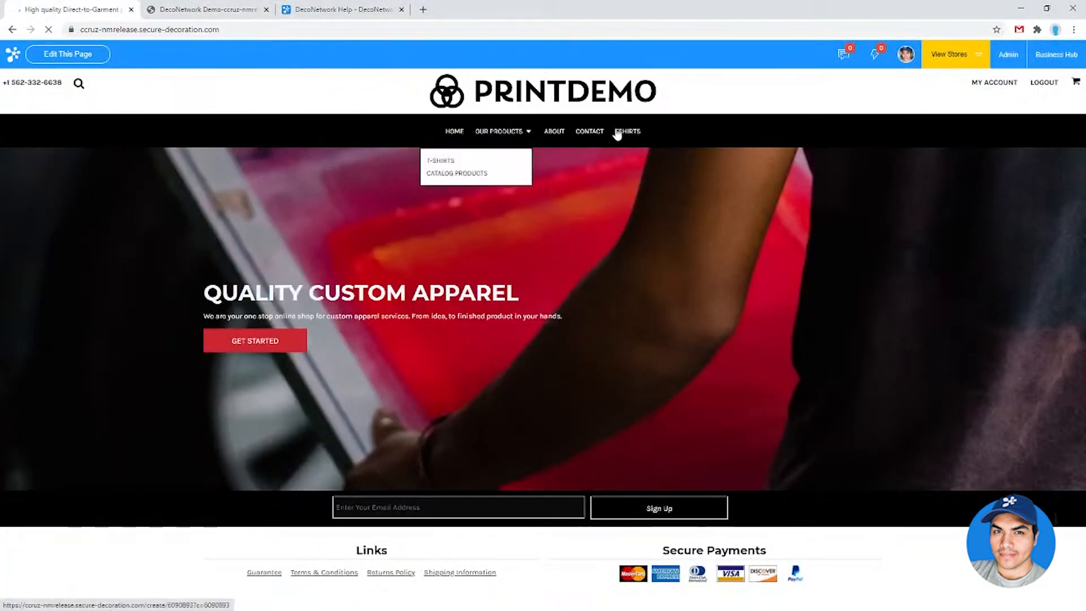
pyautogui.moveTo(491, 146)
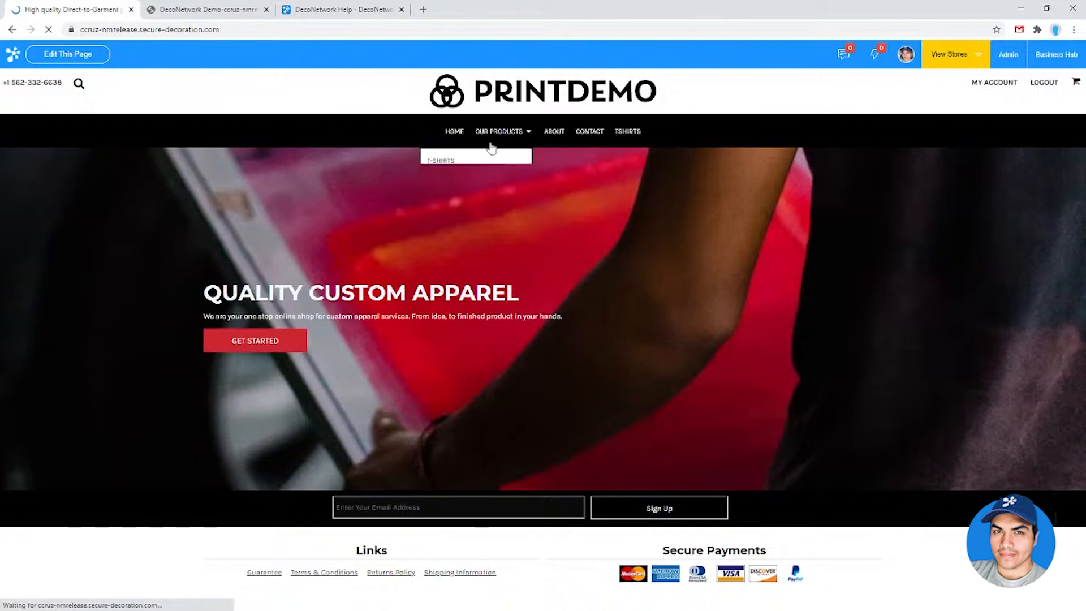
pyautogui.click(628, 135)
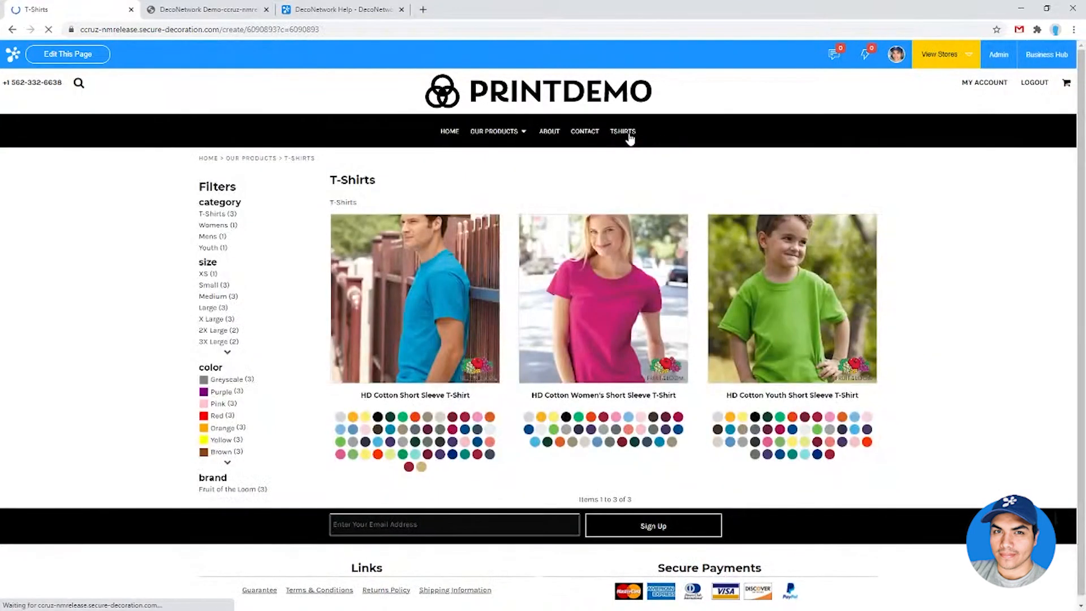